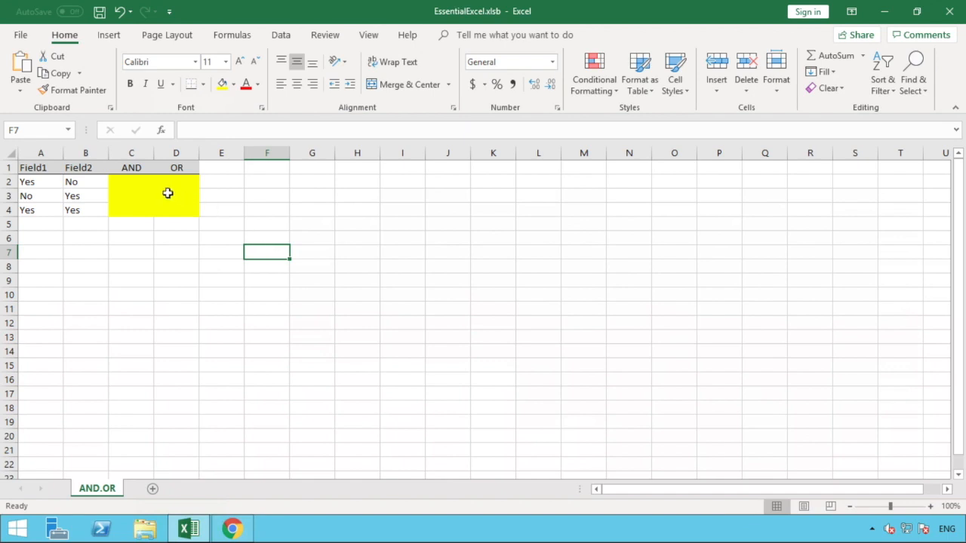
Enter the formula =AND(A2="Yes",B2="Yes") in cell C2 under the AND heading.
left_click(143, 184)
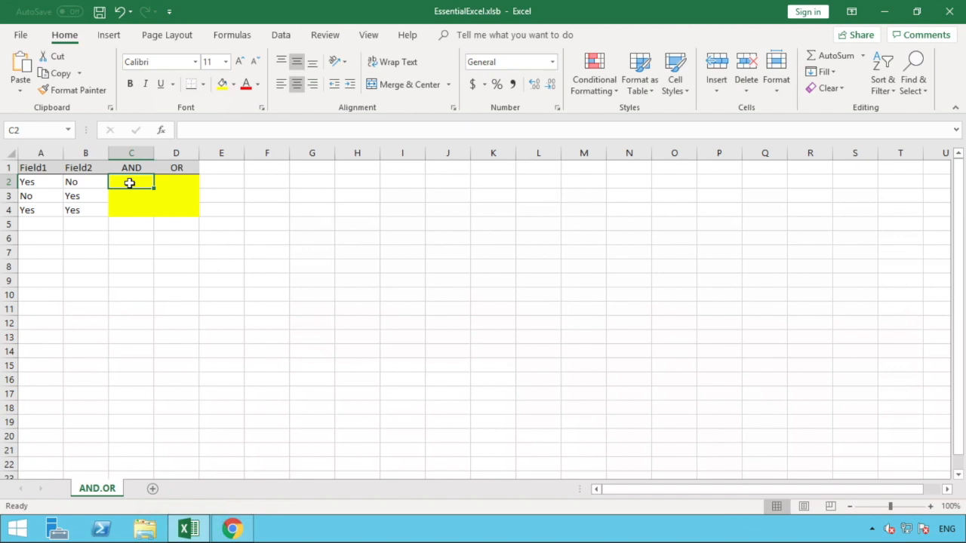
type("=AND")
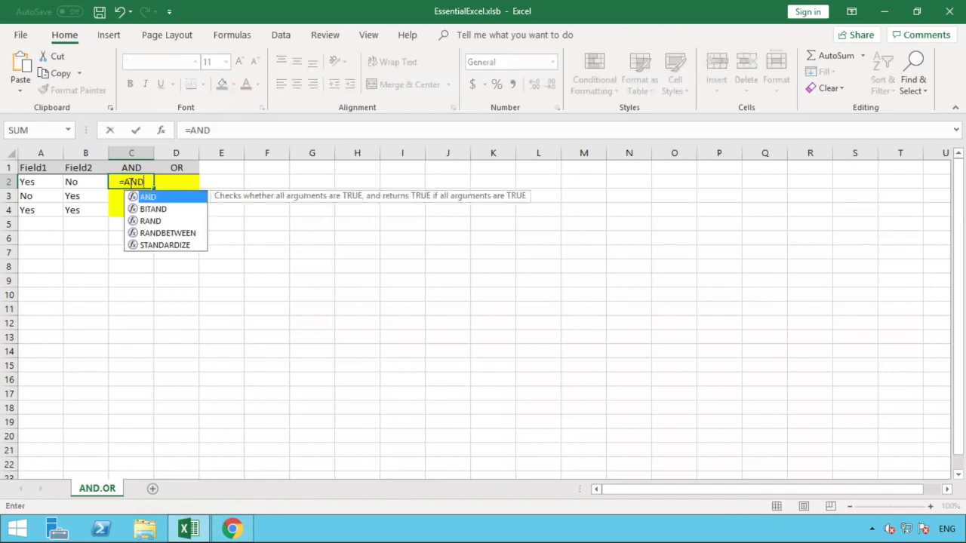
type("(")
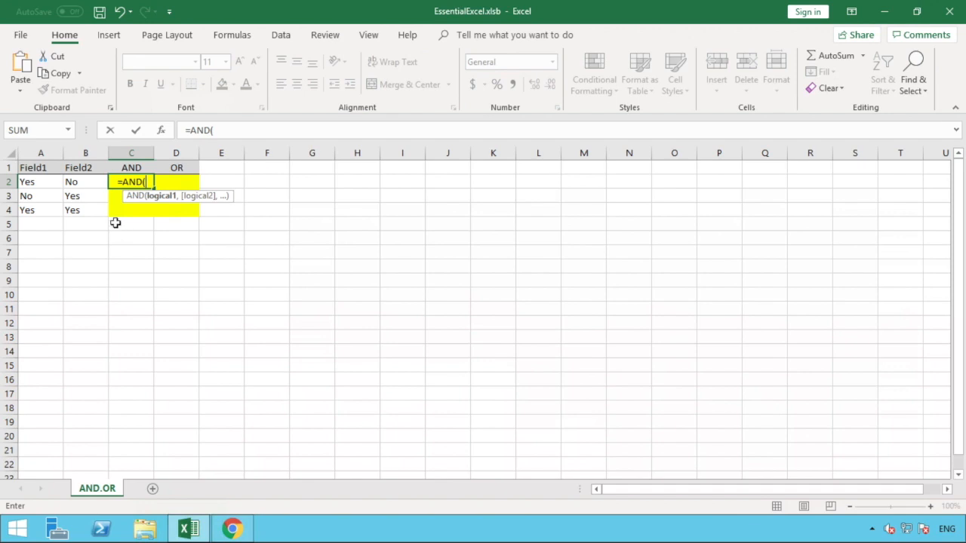
left_click(45, 183)
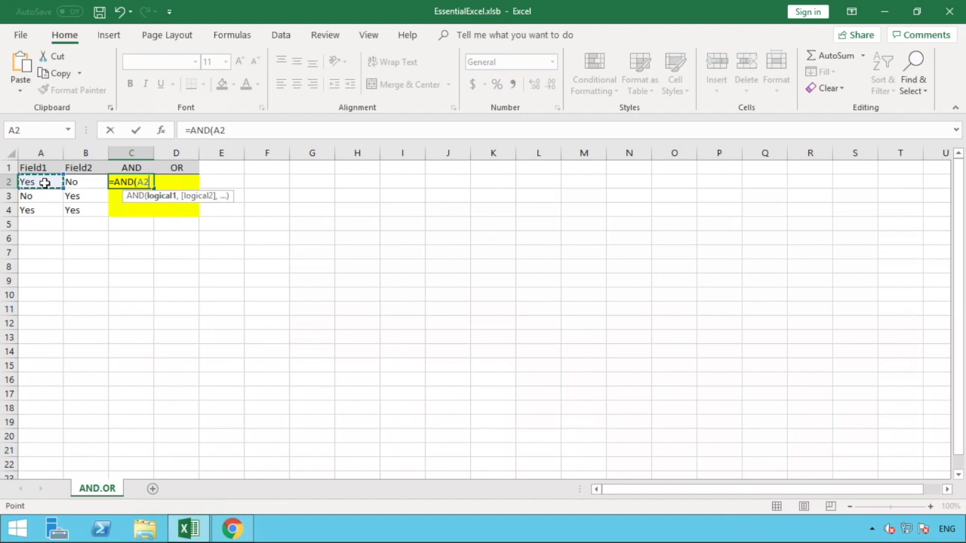
type("=\"Yes")
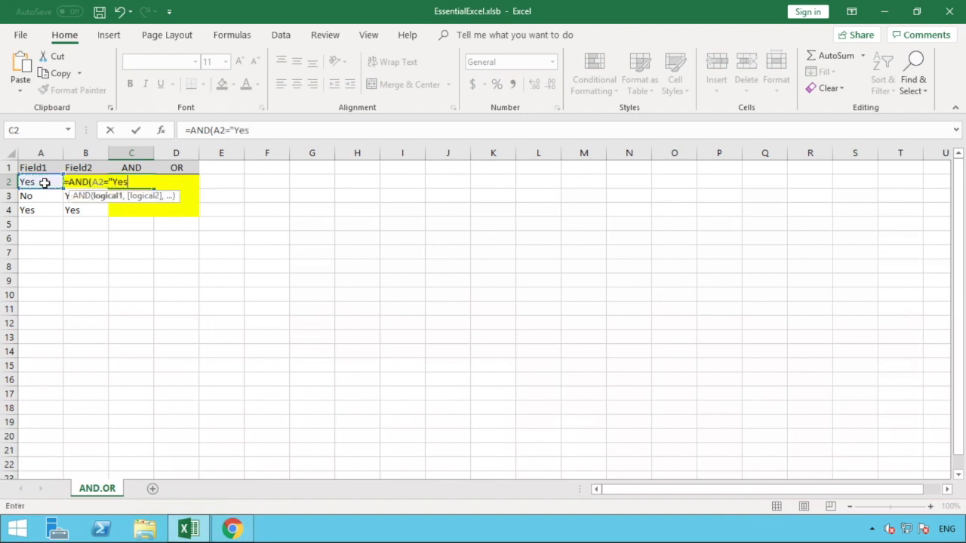
type("\",")
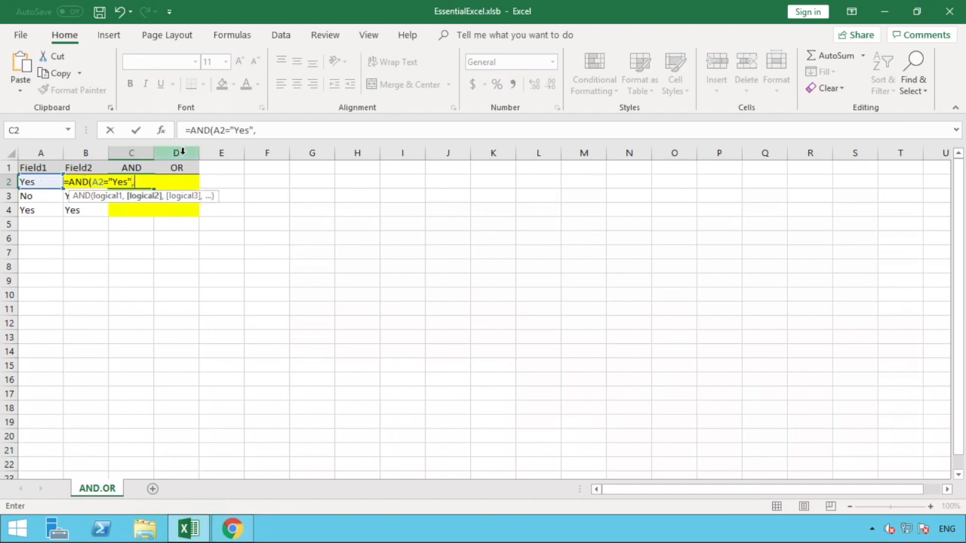
left_click(341, 130)
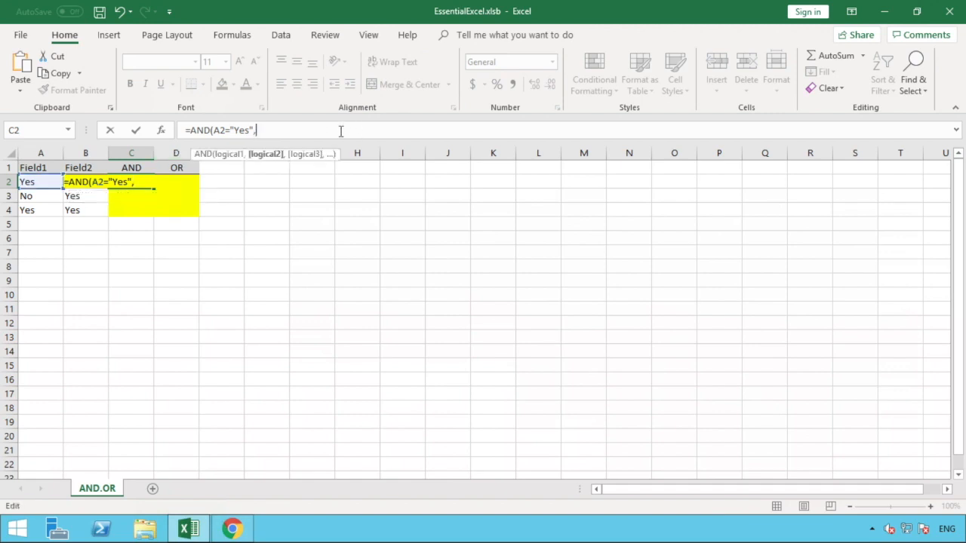
type("B2")
type("=\"")
type("Yes\"")
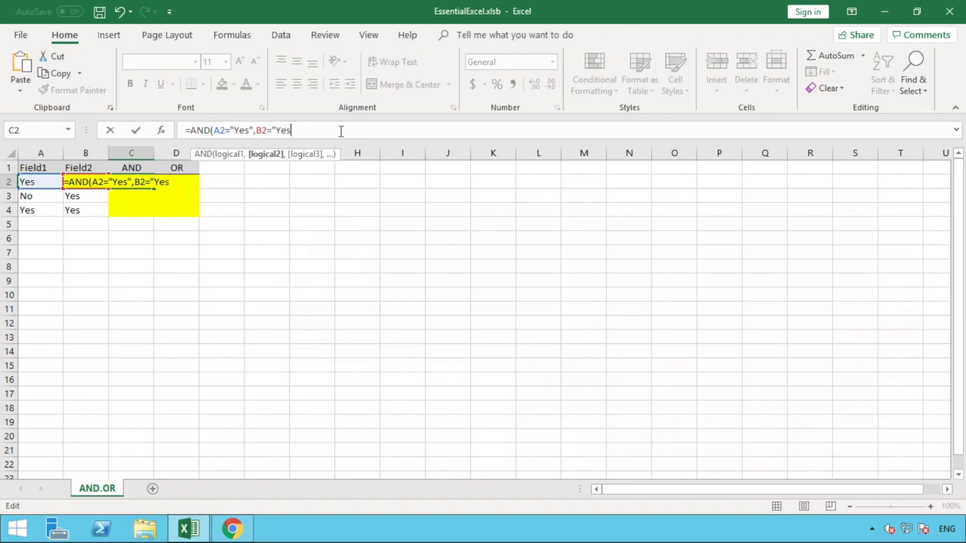
type(")")
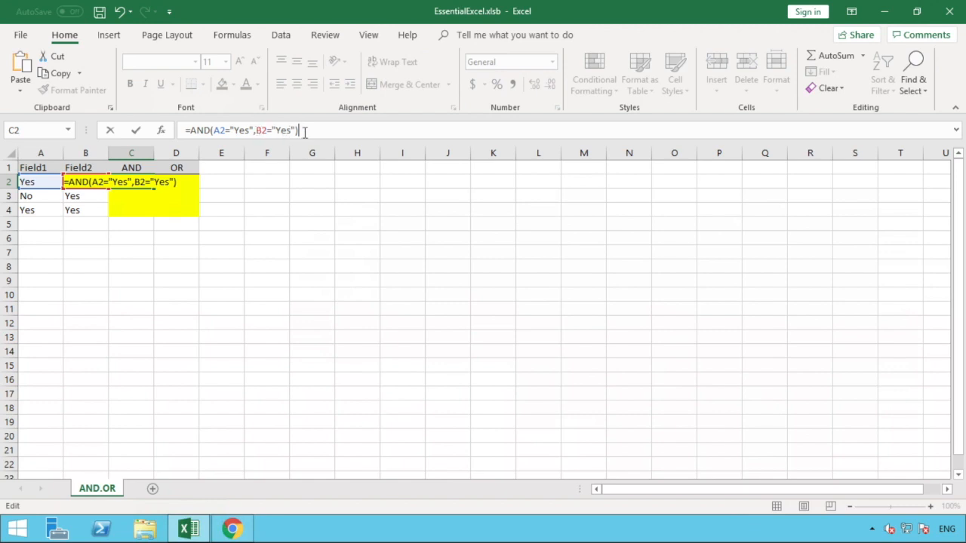
key("Return")
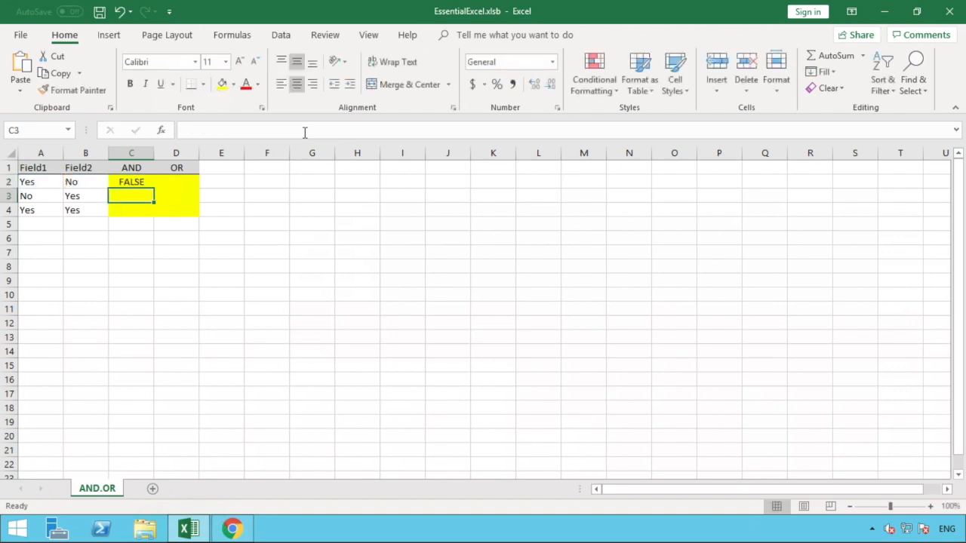
Fill the AND formula from C2 down through C4 and check it against the Field1 and Field2 values in each row.
left_click(150, 182)
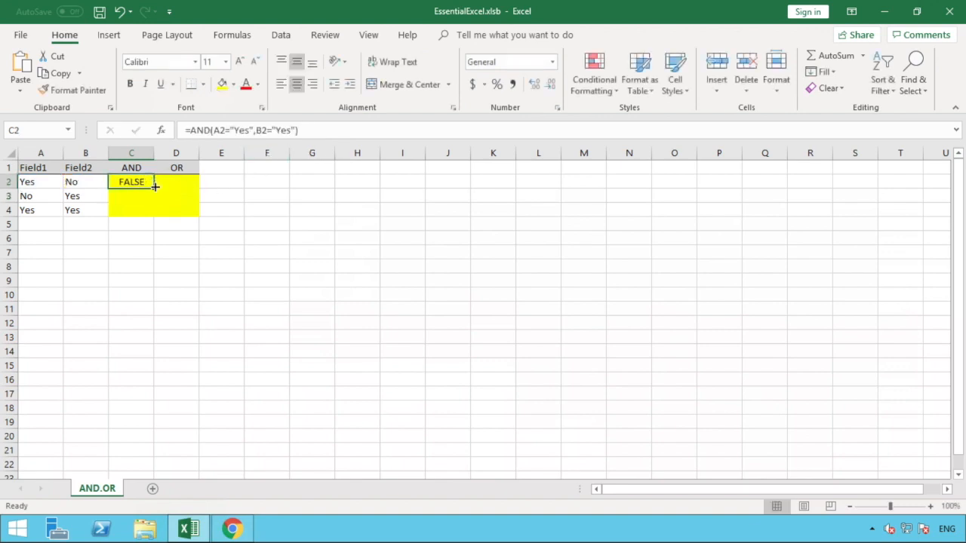
left_click_drag(153, 188, 145, 213)
left_click(129, 231)
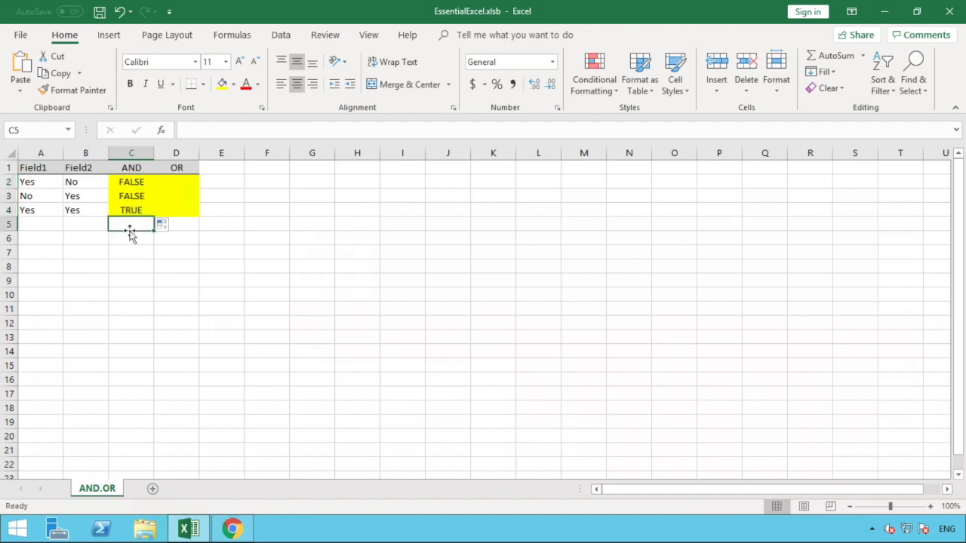
left_click(126, 182)
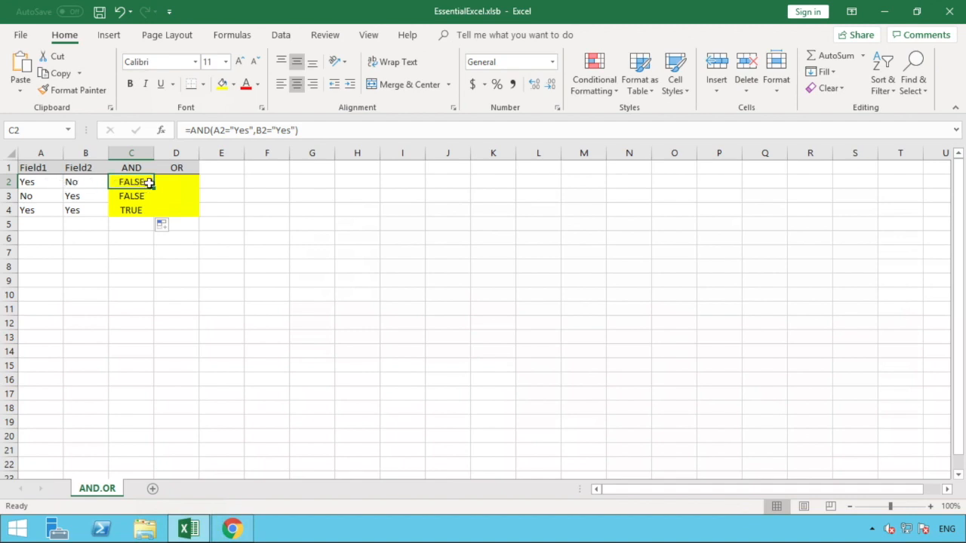
left_click(36, 196)
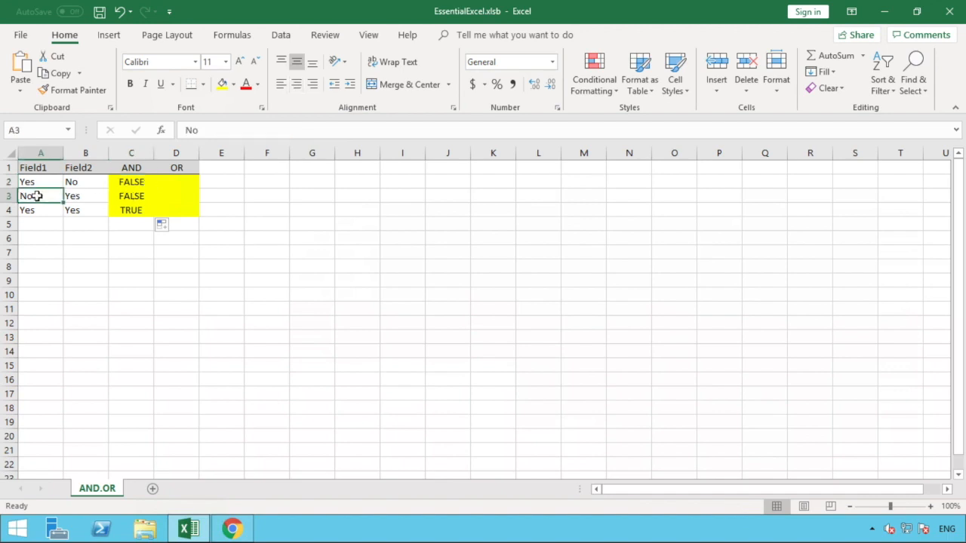
left_click(71, 196)
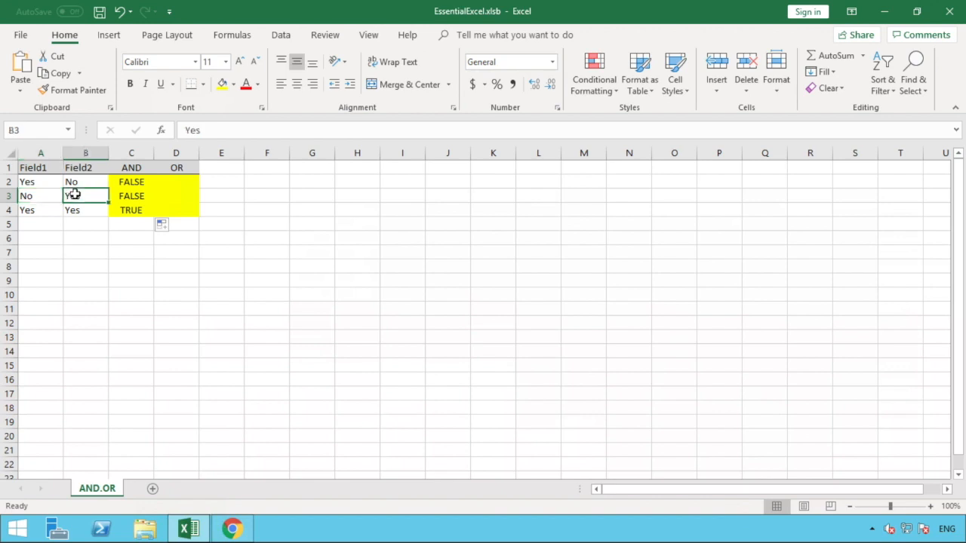
left_click(125, 195)
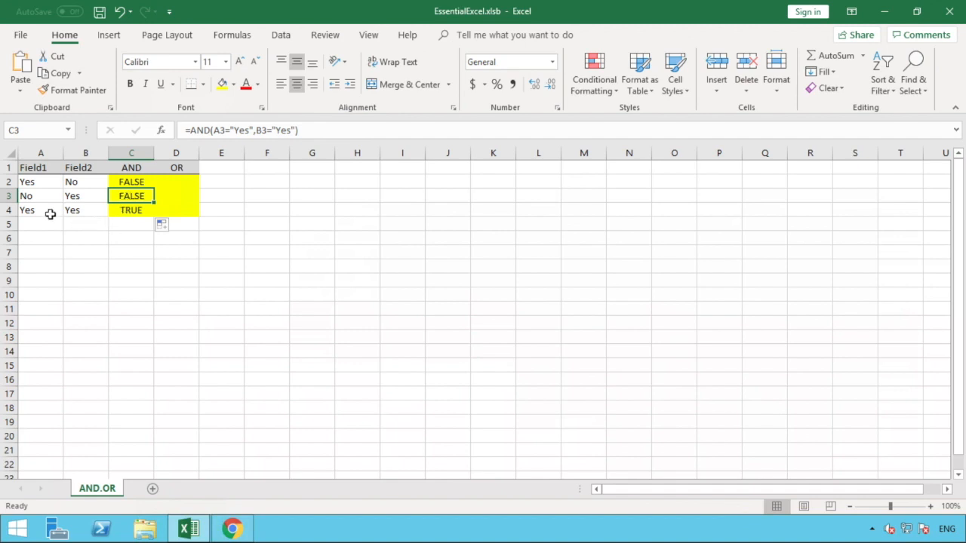
left_click(7, 211)
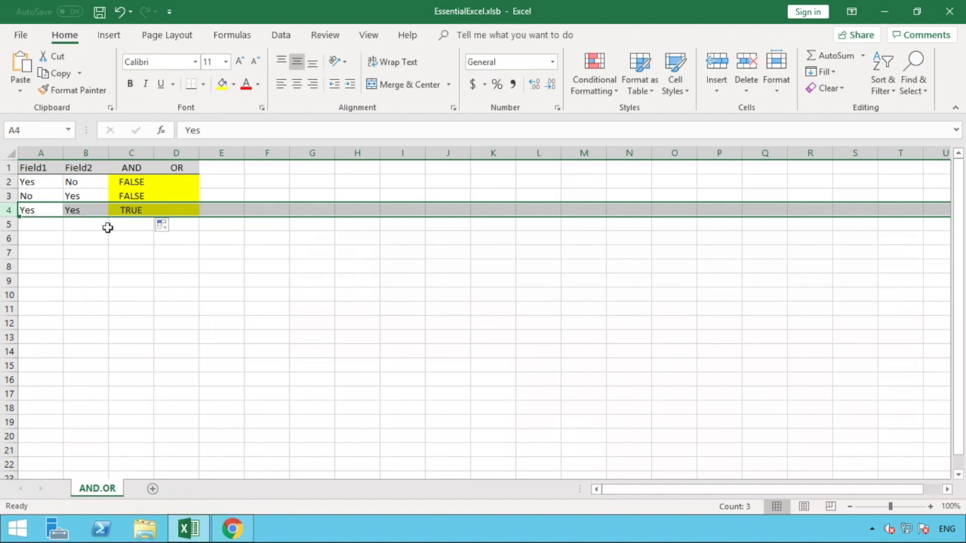
Change the second condition of the AND formula in C4 to B4="No" and fill it up through C2.
left_click(140, 210)
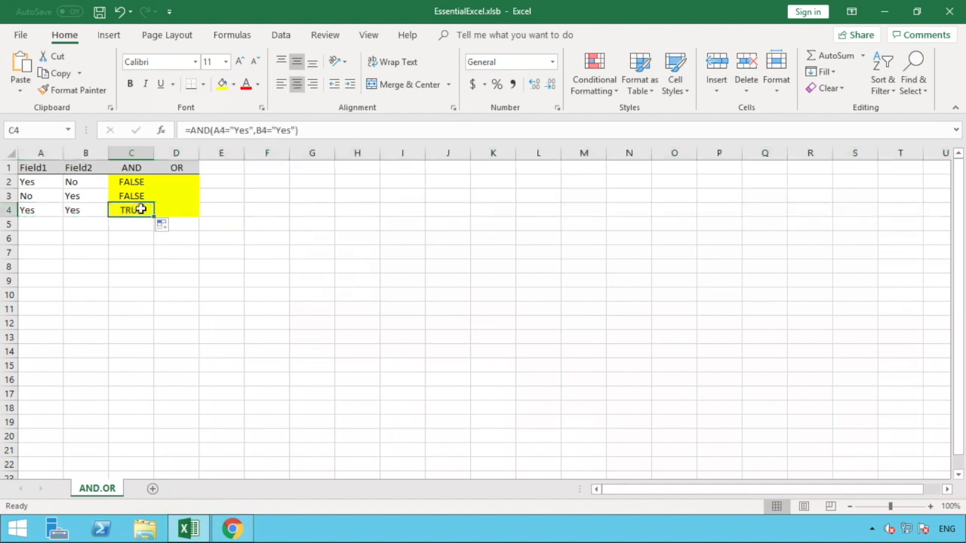
left_click(283, 130)
double_click(279, 131)
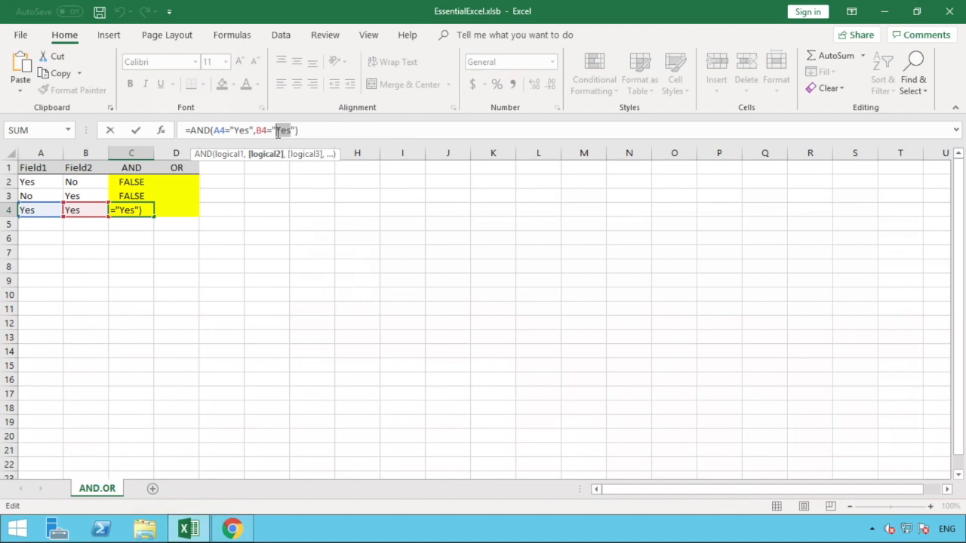
type("N")
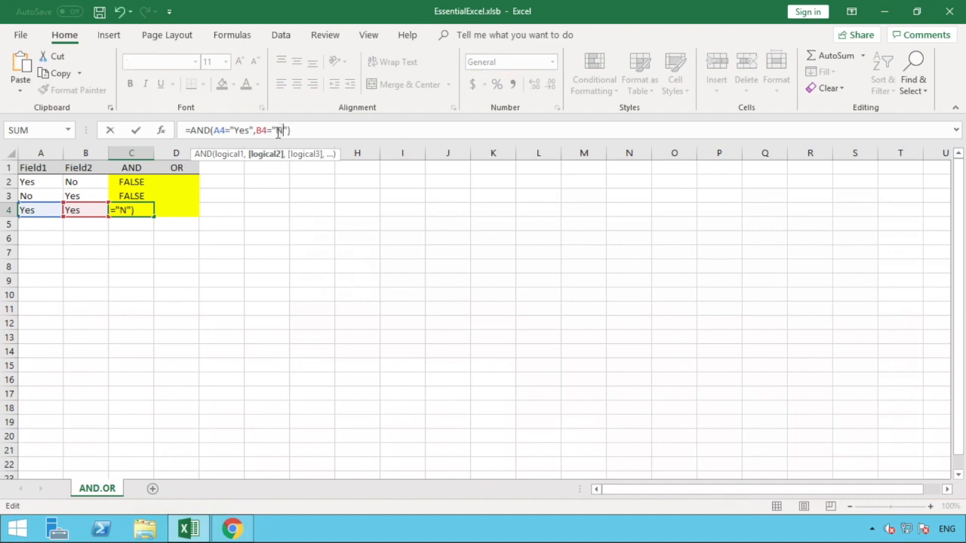
type("o")
key("Return")
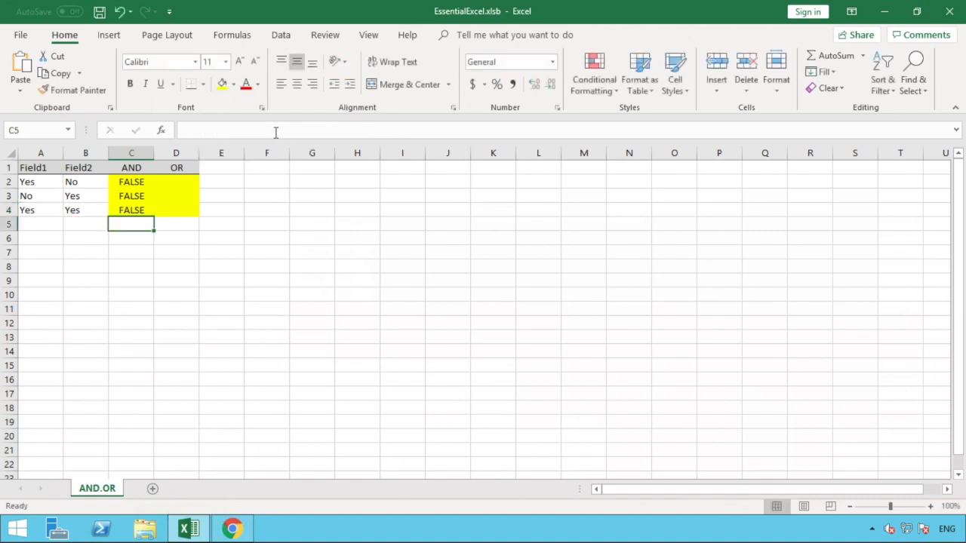
left_click(149, 208)
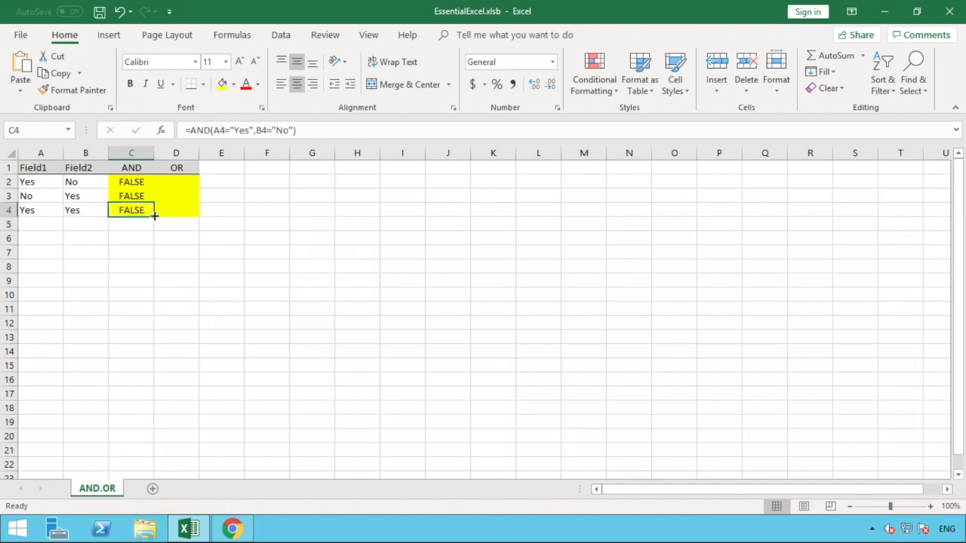
left_click_drag(155, 211, 150, 183)
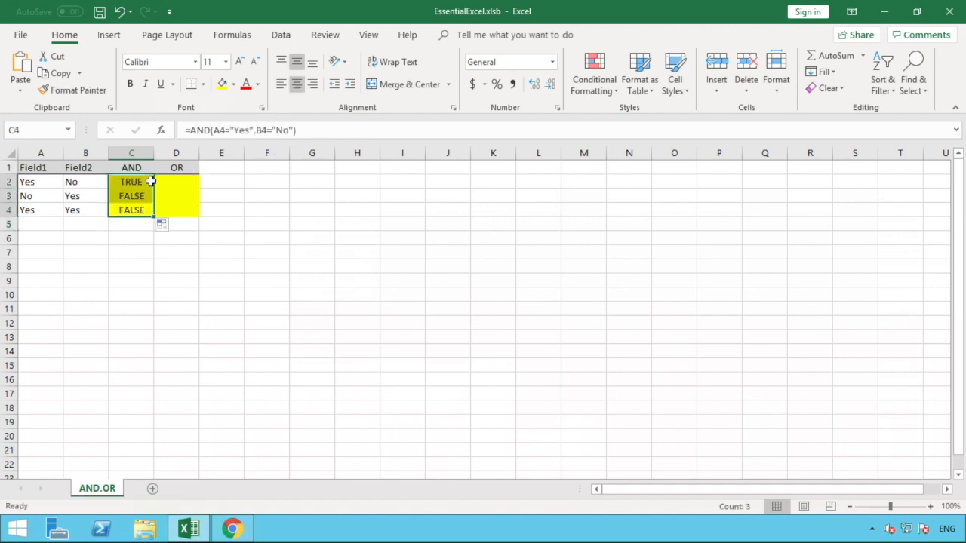
Examine the revised AND formulas and results in C2:C4 against the Field1 and Field2 values.
left_click(141, 196)
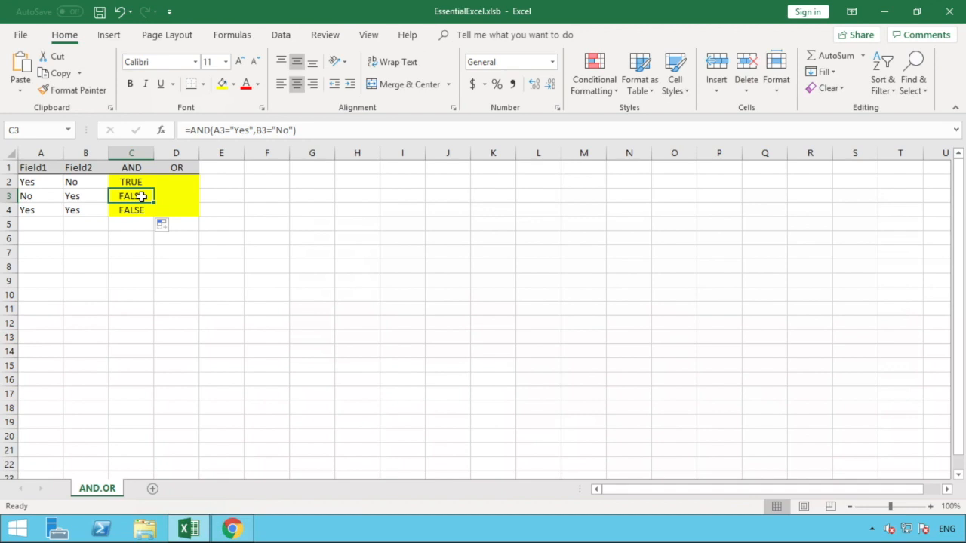
left_click(126, 211)
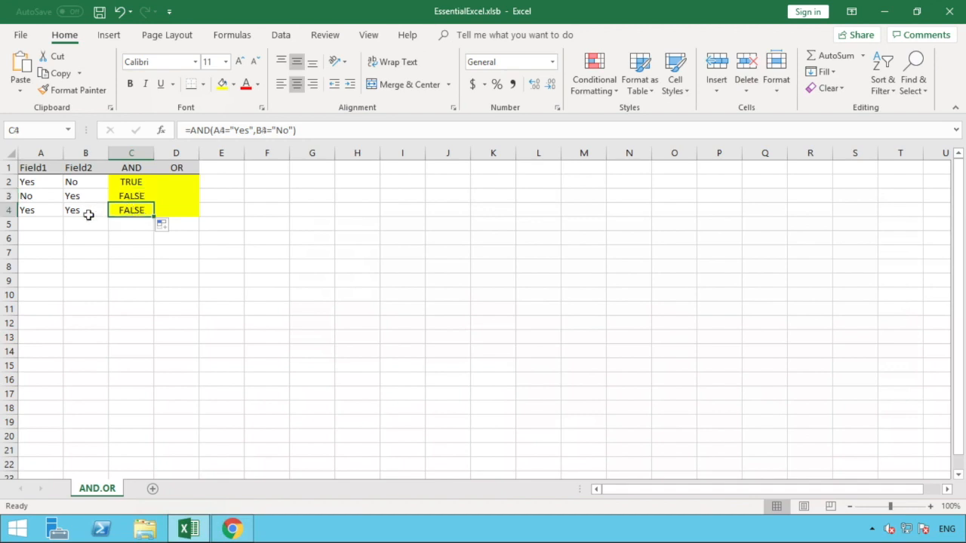
left_click(131, 196)
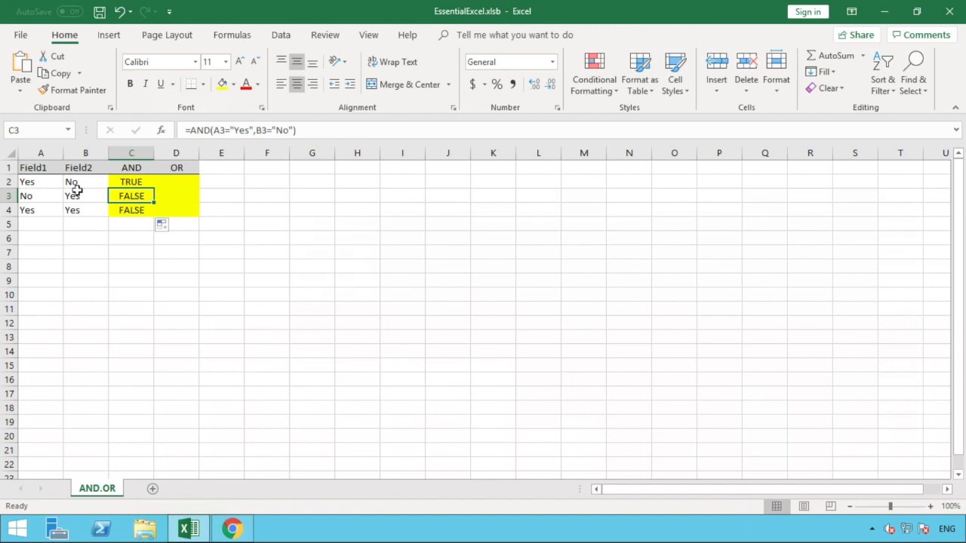
left_click(9, 181)
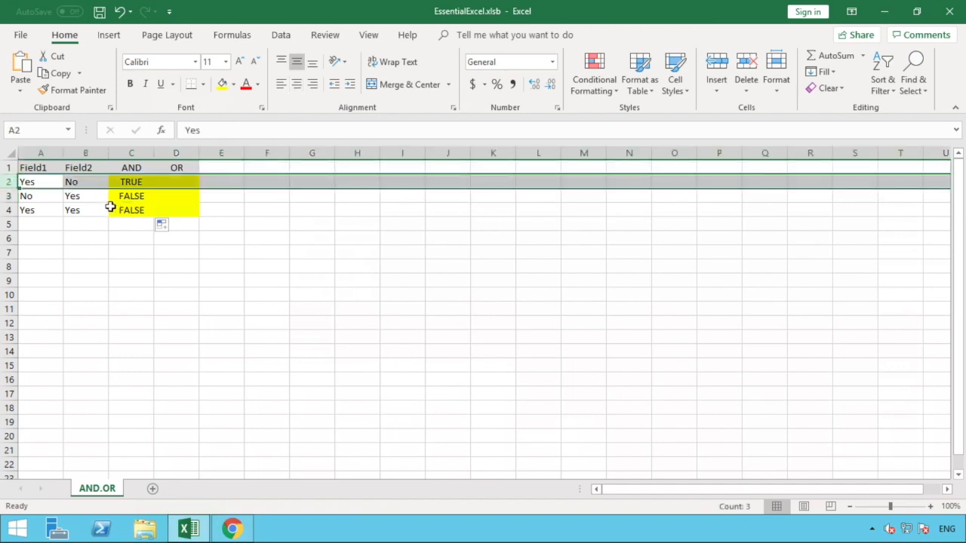
left_click(47, 181)
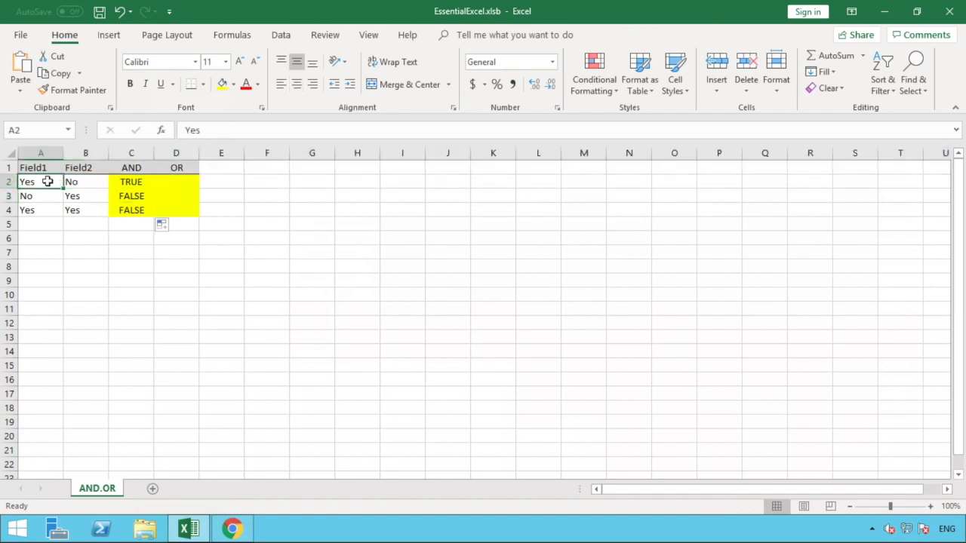
left_click(71, 182)
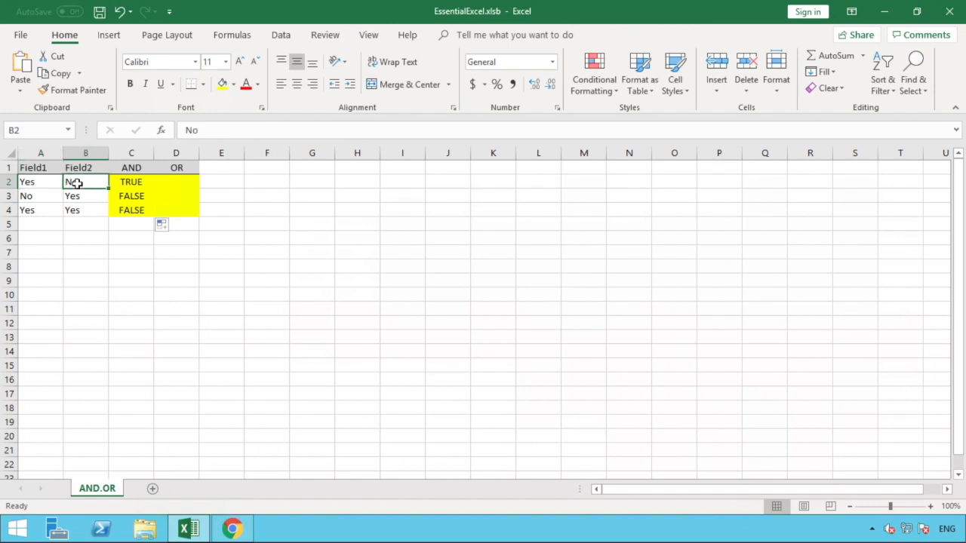
left_click(133, 181)
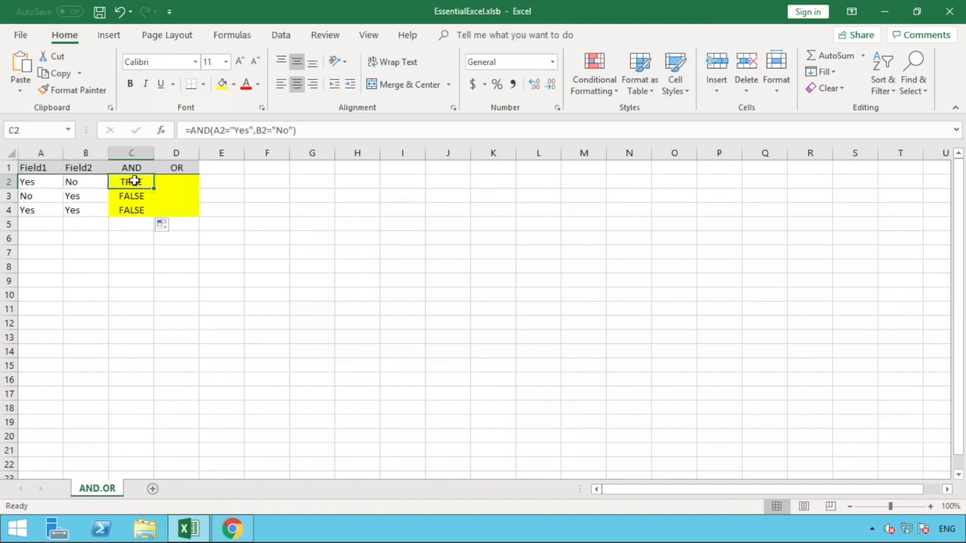
Enter the formula =OR(A2="Yes",B2="Yes") in cell D2 under the OR heading.
left_click(191, 181)
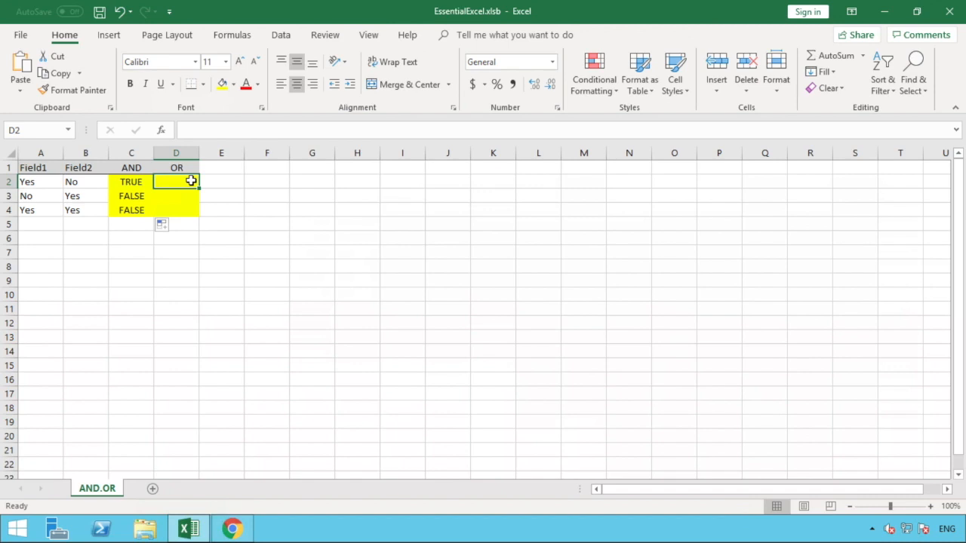
type("=")
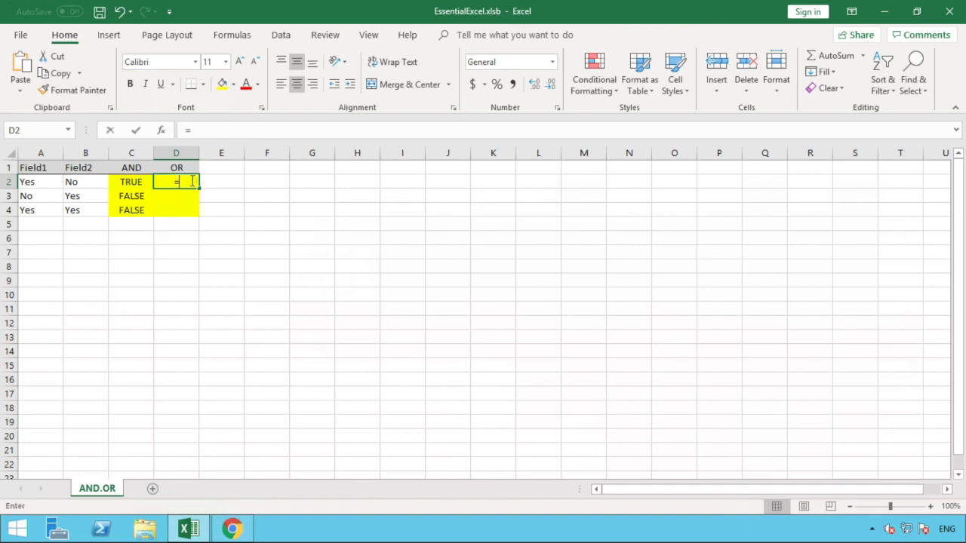
type("O")
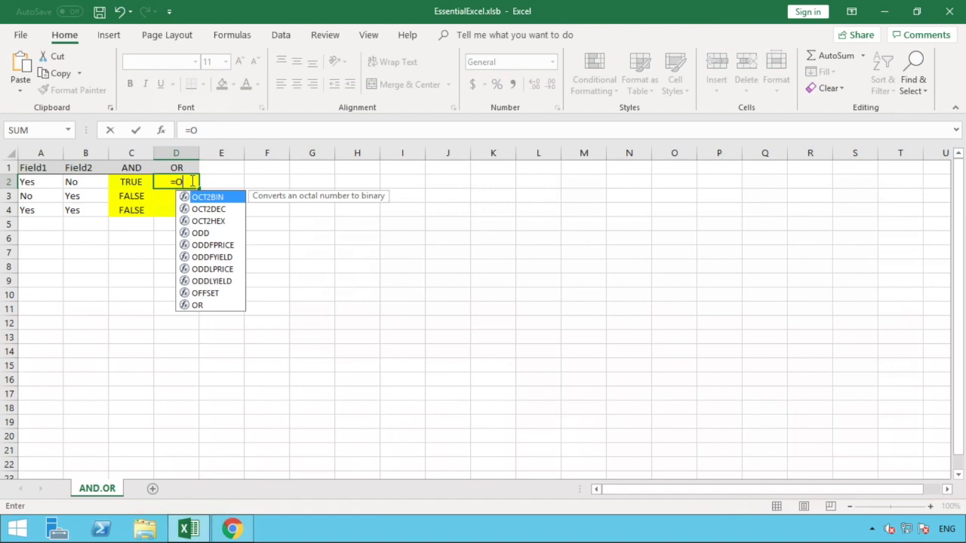
type("R")
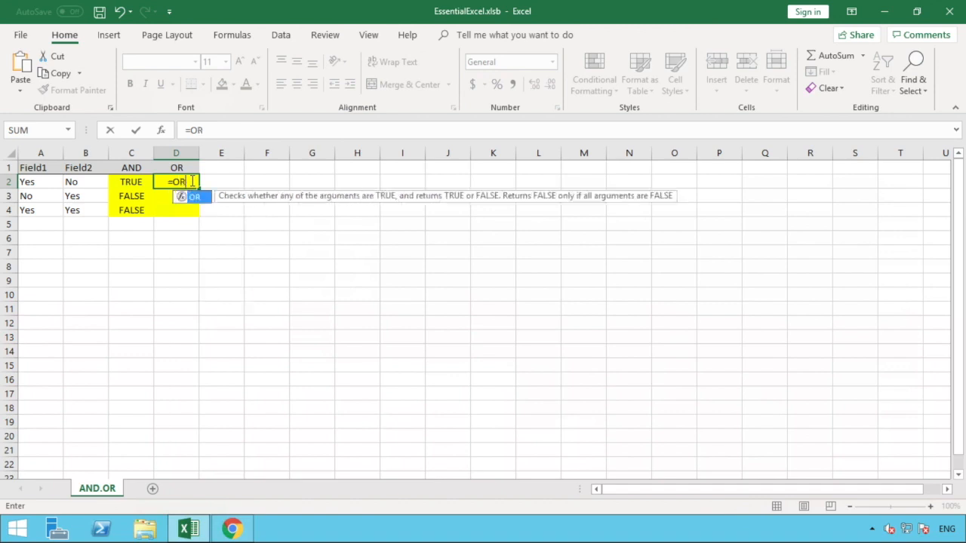
type("(")
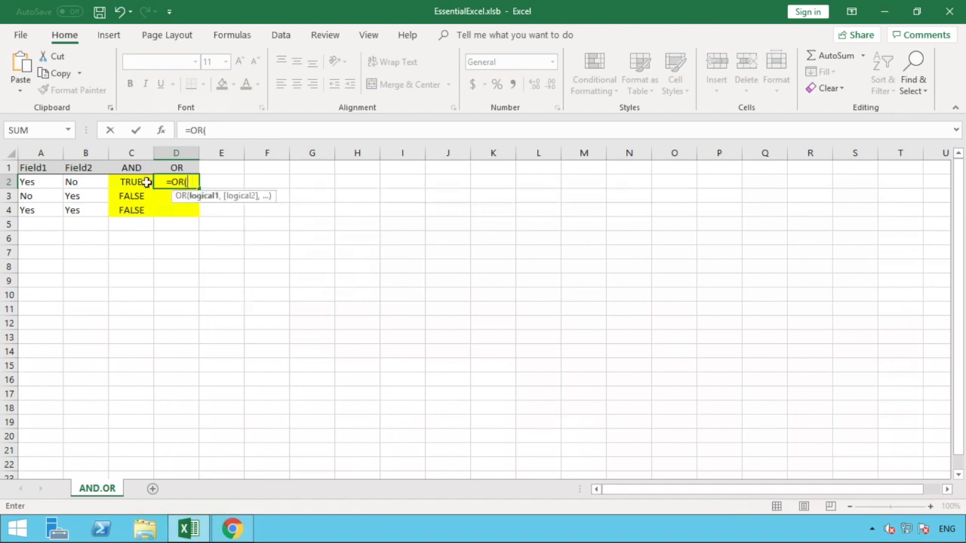
left_click(46, 182)
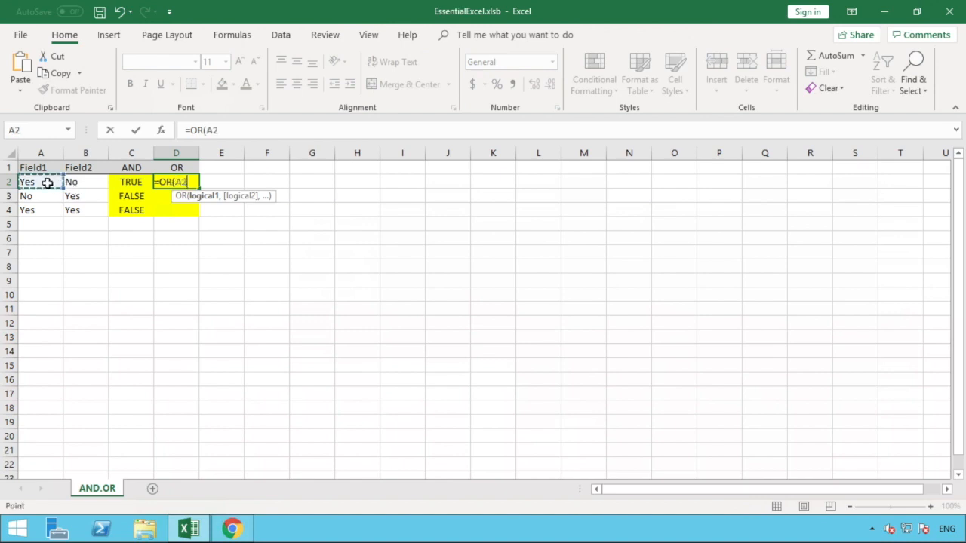
type("=")
type("\"Y")
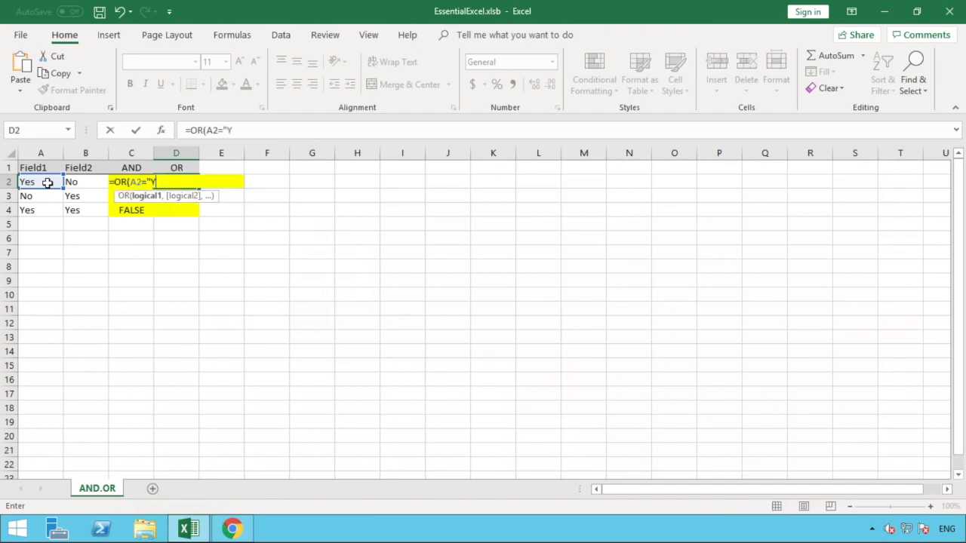
type("es\",")
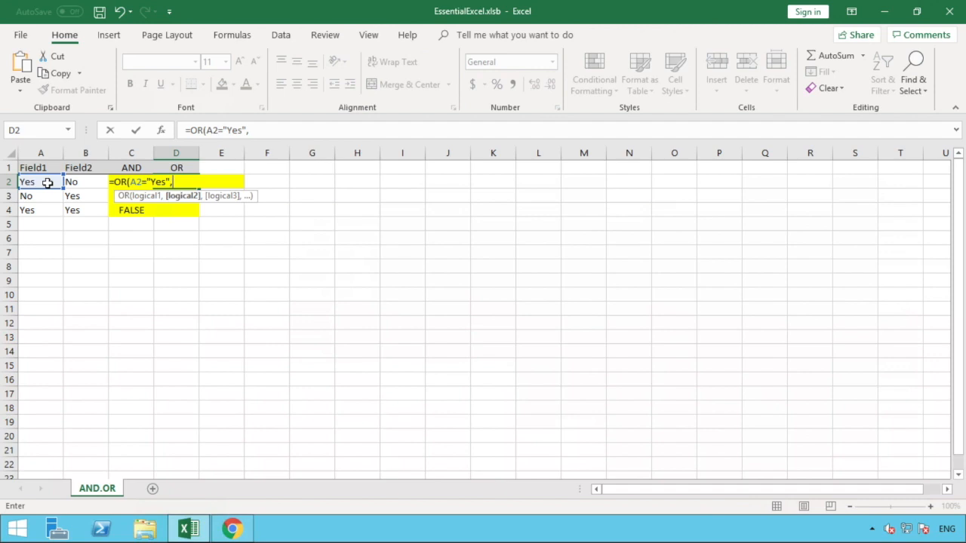
left_click(76, 181)
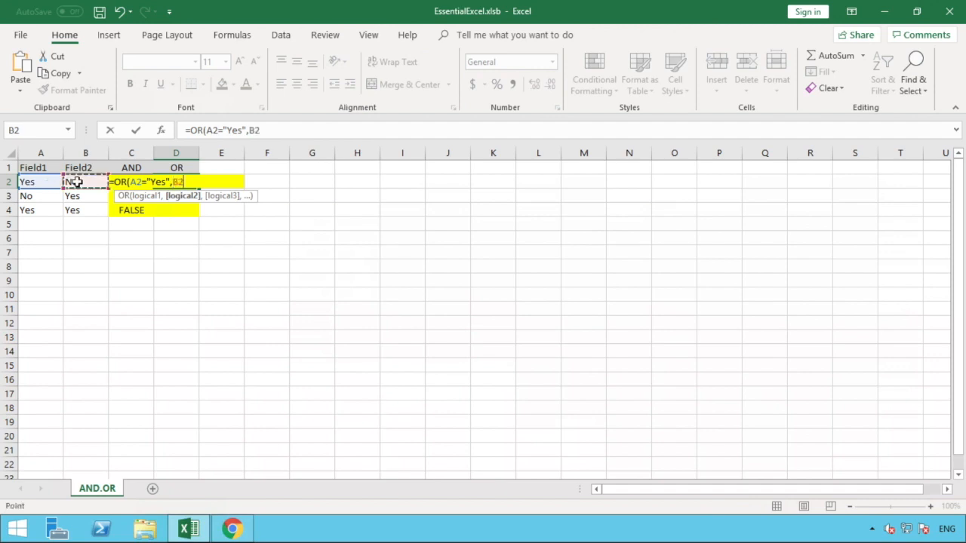
type("=\"Yes\")")
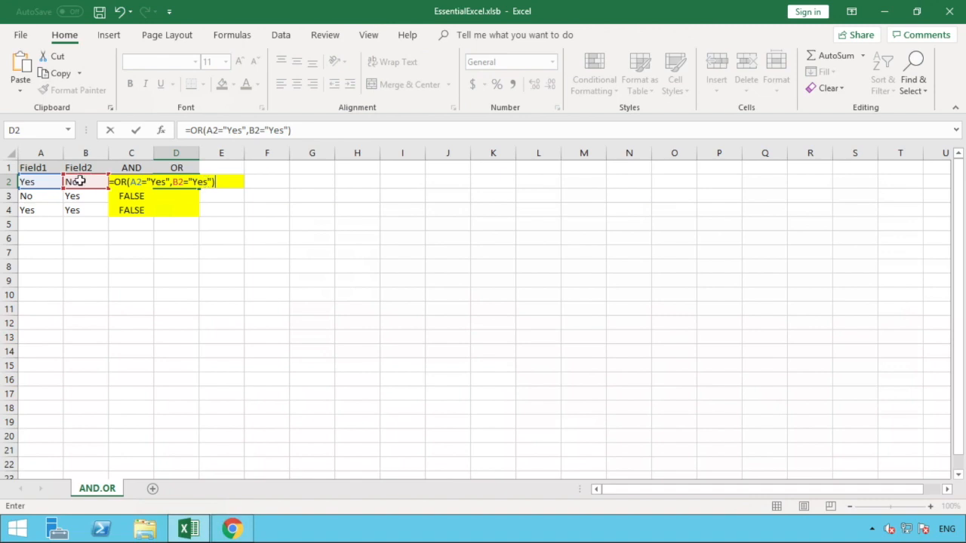
key("Return")
Fill the OR formula from D2 down through D4 and compare it with the AND formula in C2.
left_click(194, 183)
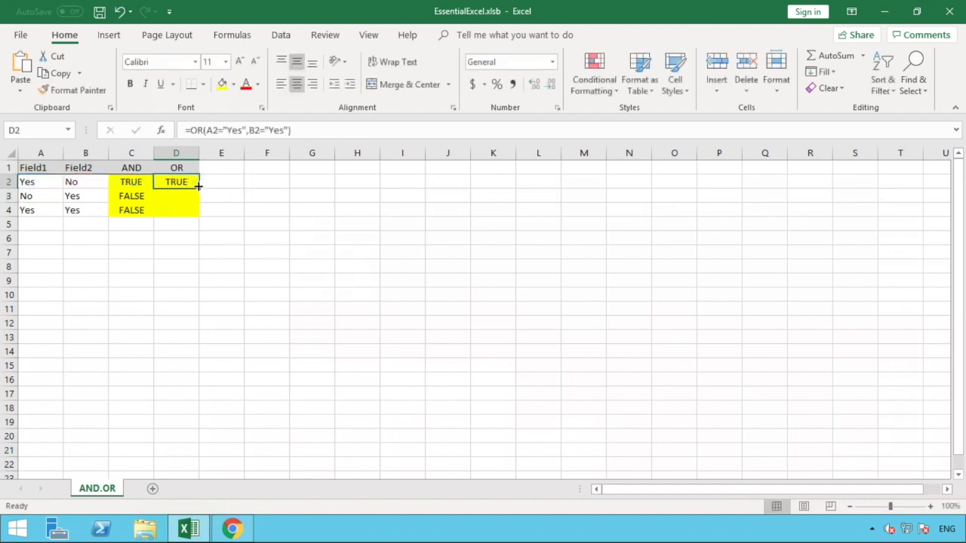
left_click_drag(198, 185, 196, 217)
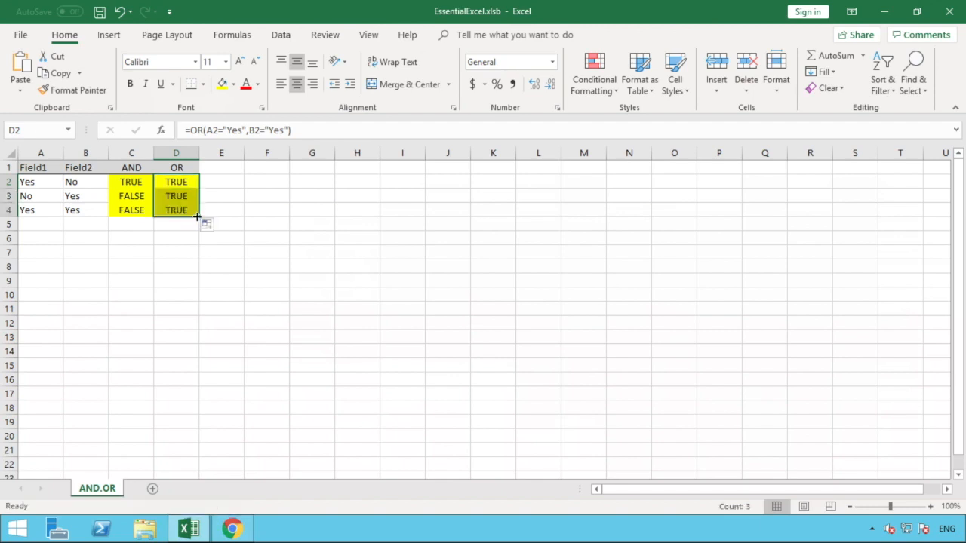
left_click(202, 197)
left_click(194, 197)
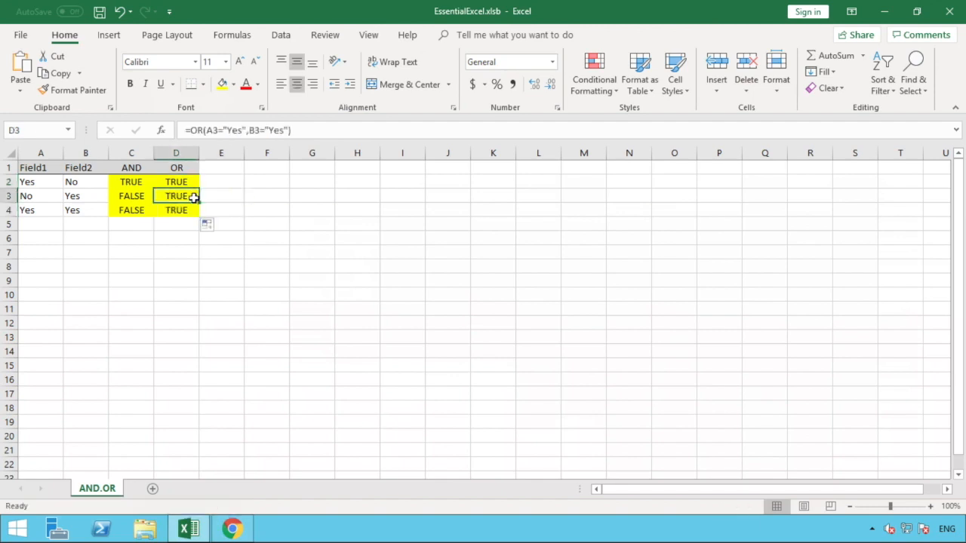
left_click(186, 183)
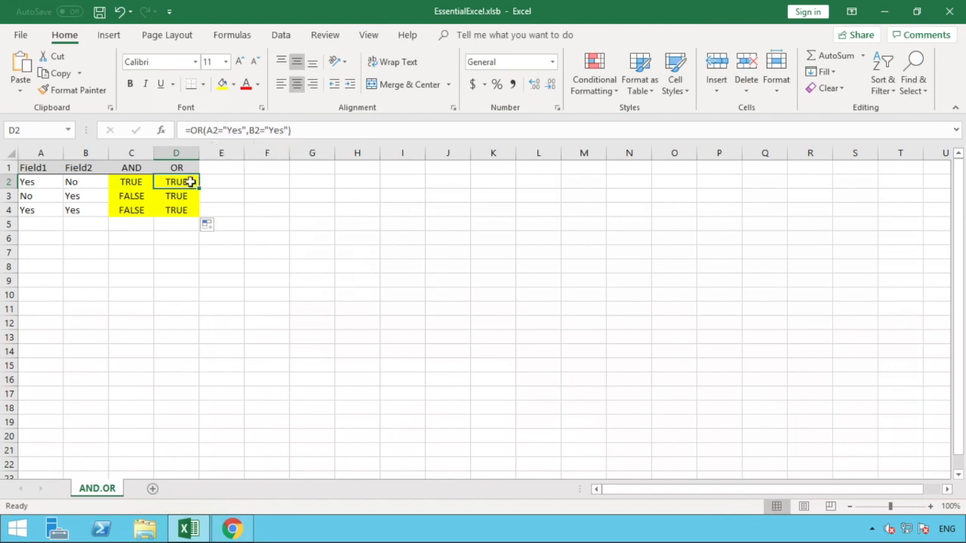
left_click(134, 180)
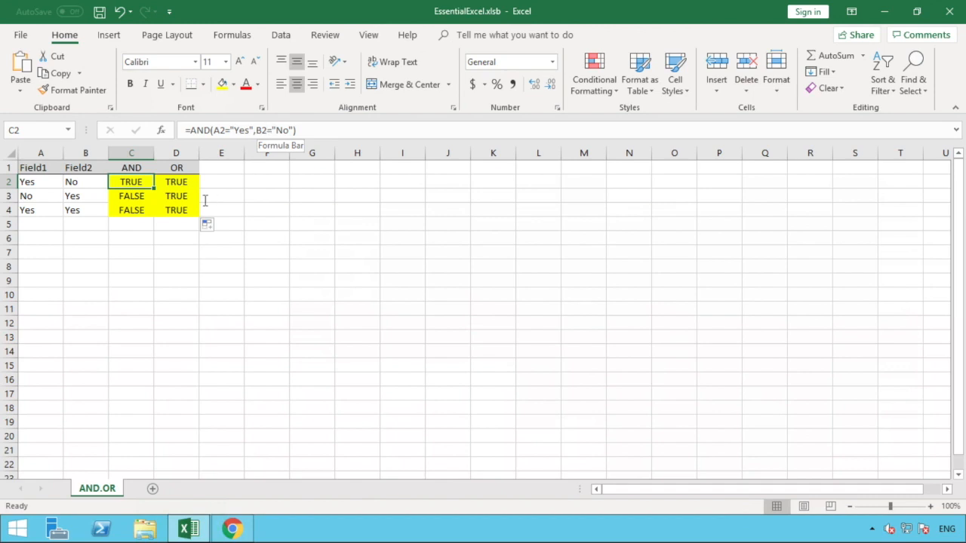
Change the second condition of the OR formula in D2 to B2="No" and fill it down through D4.
left_click(160, 184)
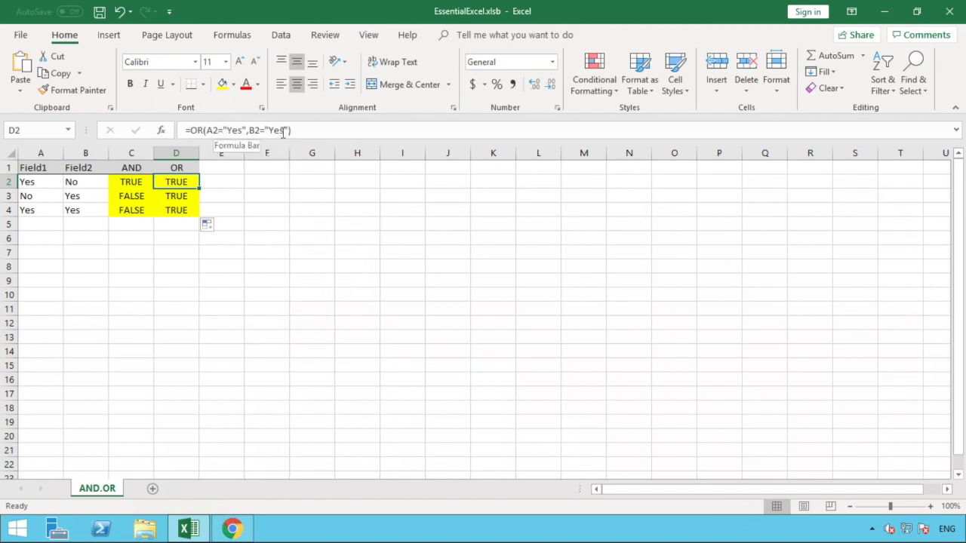
left_click_drag(284, 130, 270, 130)
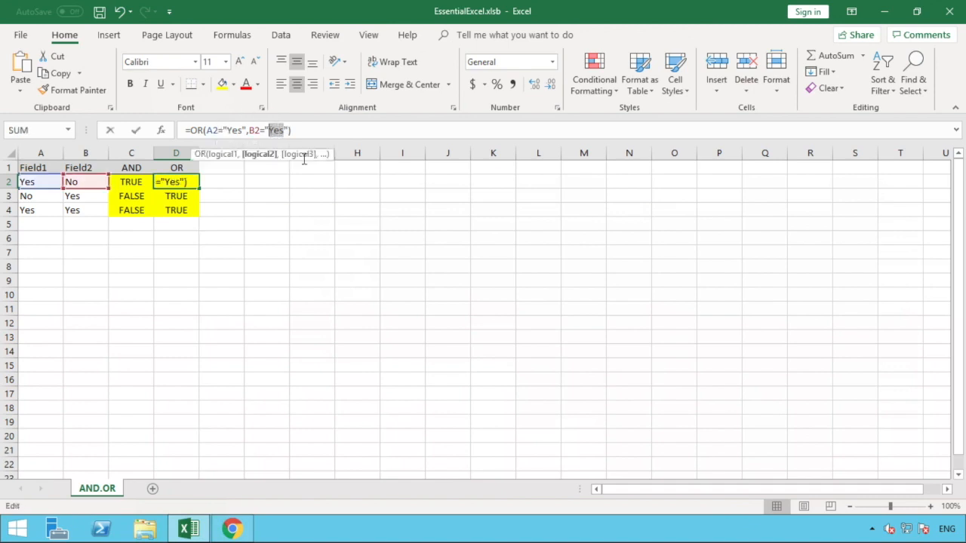
type("No")
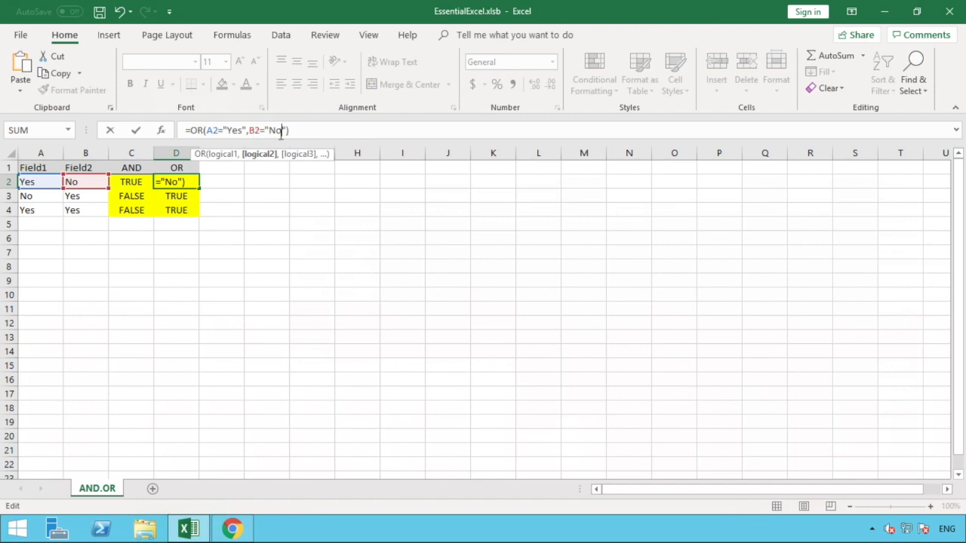
key("Return")
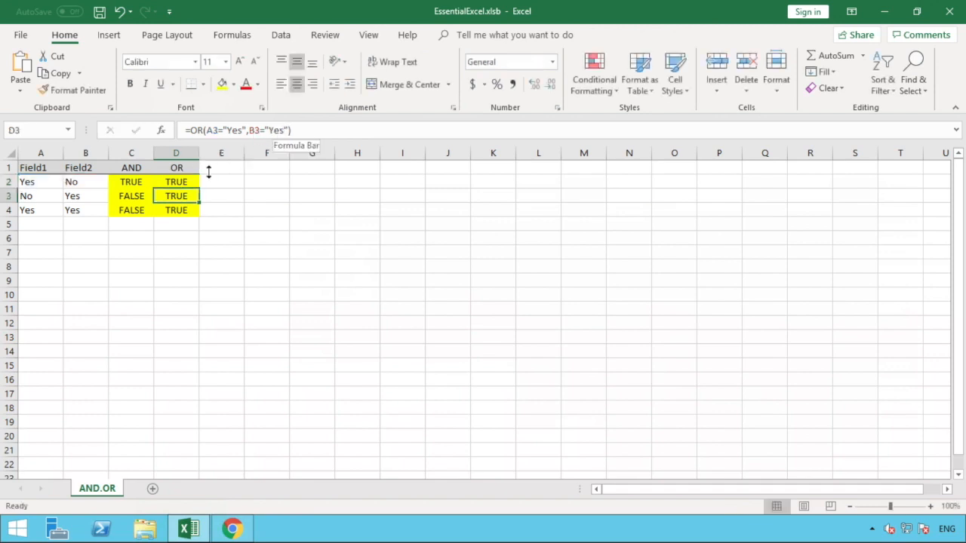
left_click(187, 181)
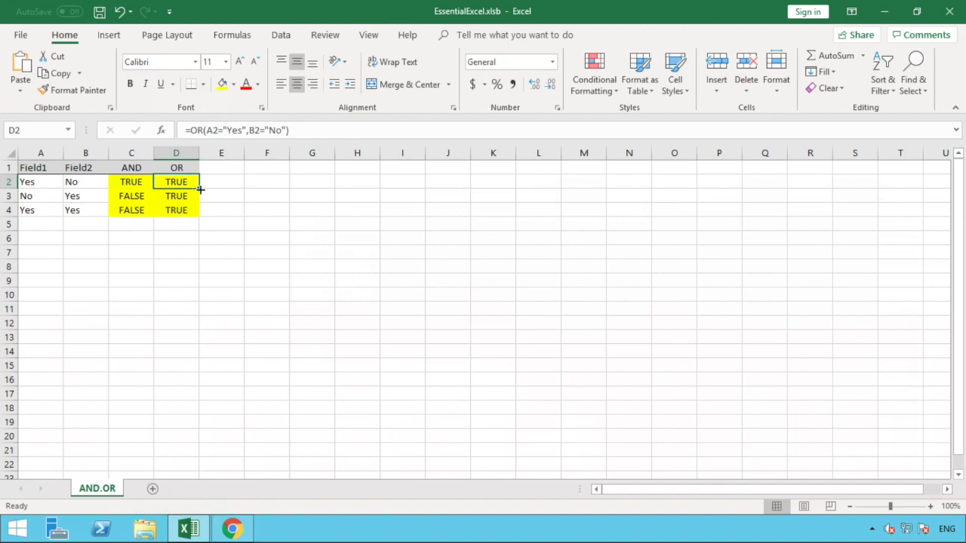
left_click_drag(199, 188, 193, 217)
left_click(193, 237)
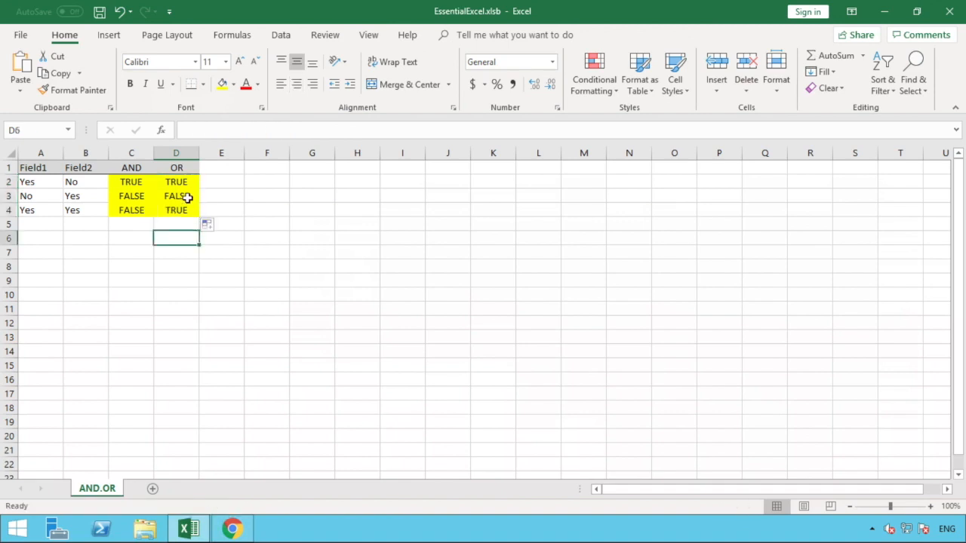
Examine the revised OR formulas and results in D3 and D4 against the Field1 and Field2 values in their rows.
left_click(188, 197)
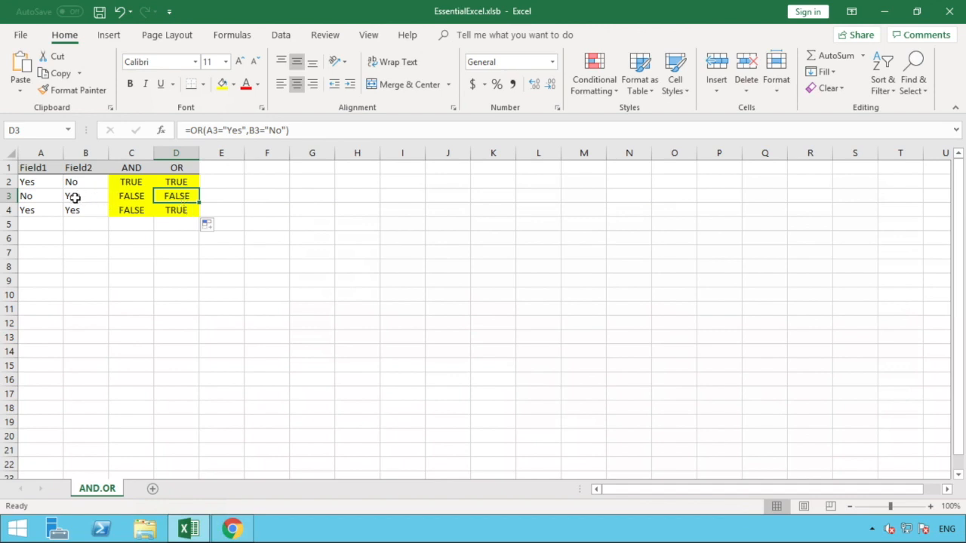
left_click(231, 235)
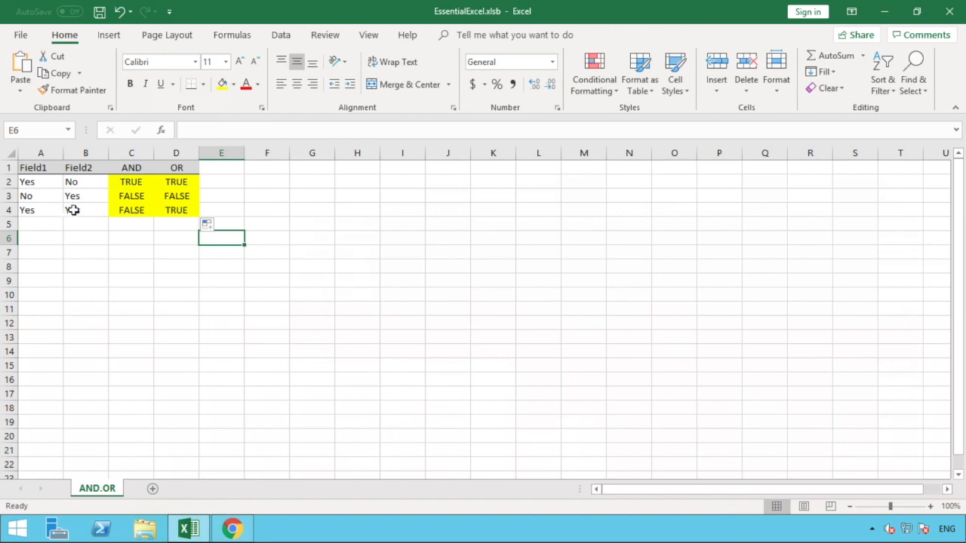
left_click(71, 210)
left_click(49, 212)
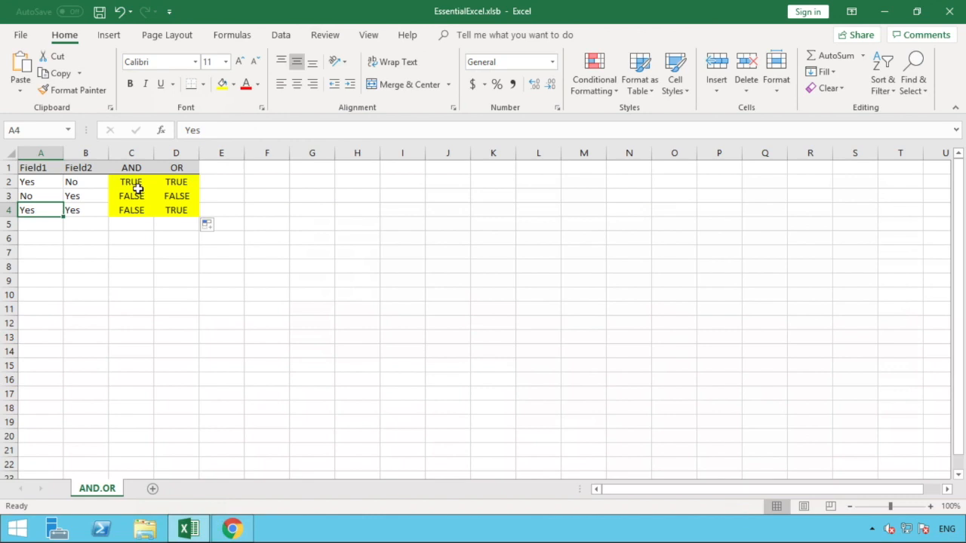
left_click(213, 209)
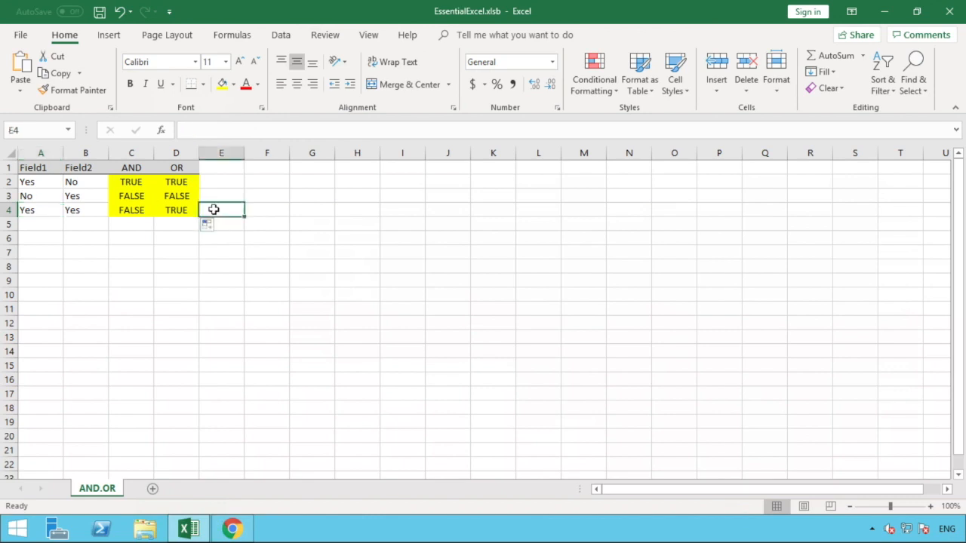
left_click(188, 211)
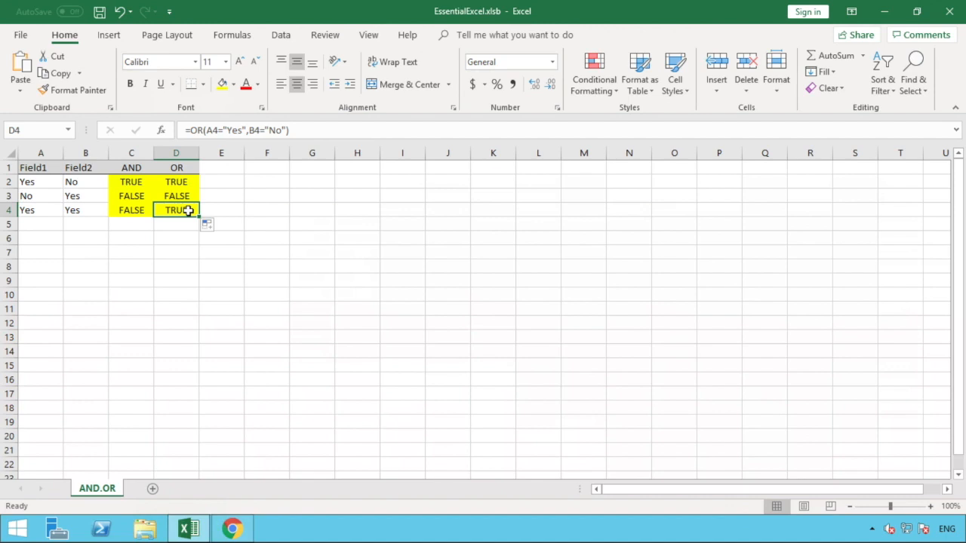